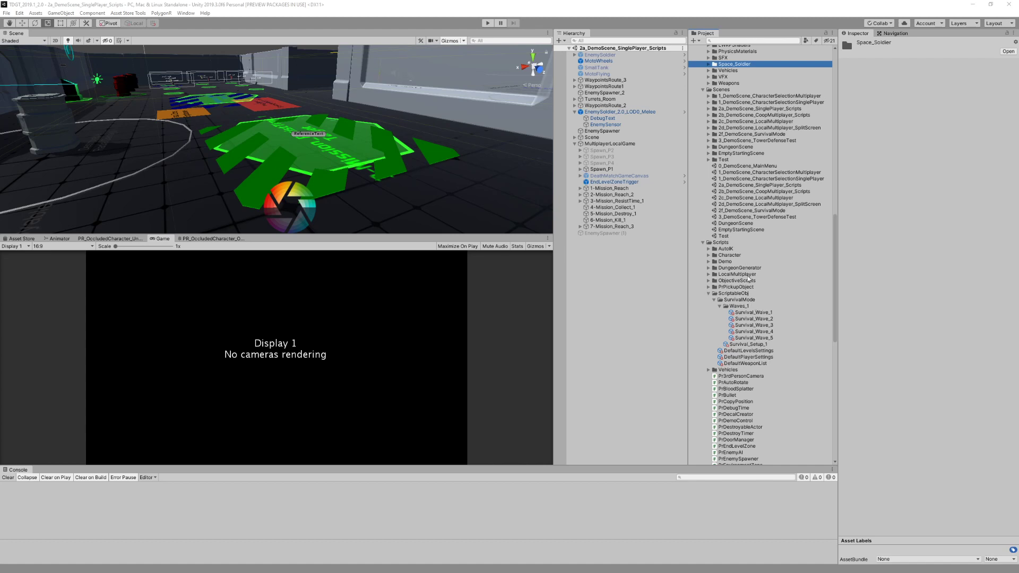
Open DefaultPlayerSettings and locate the prefabs assigned as its single player and third person cameras in the project
scroll(748, 277, down, 3)
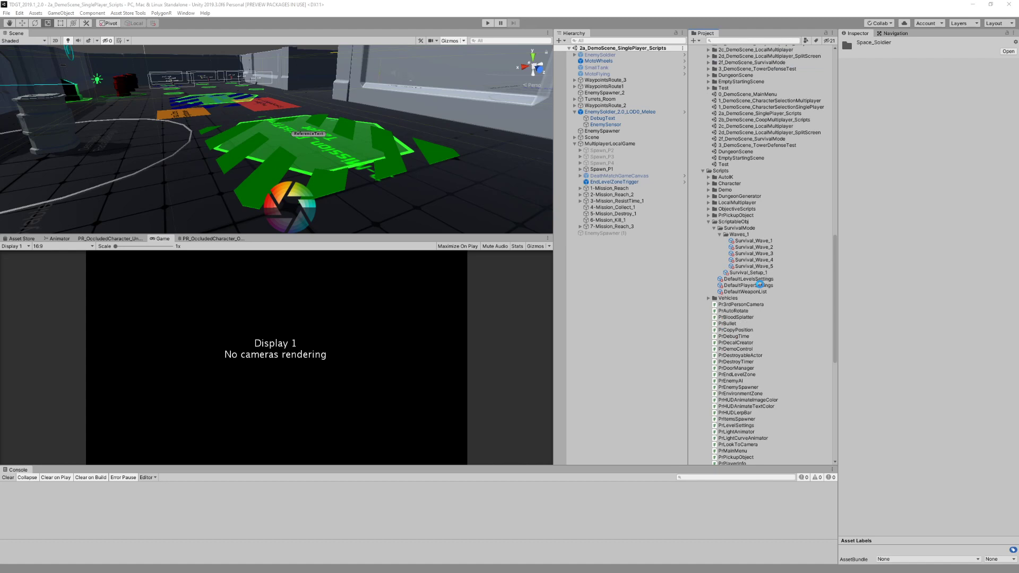
click(760, 285)
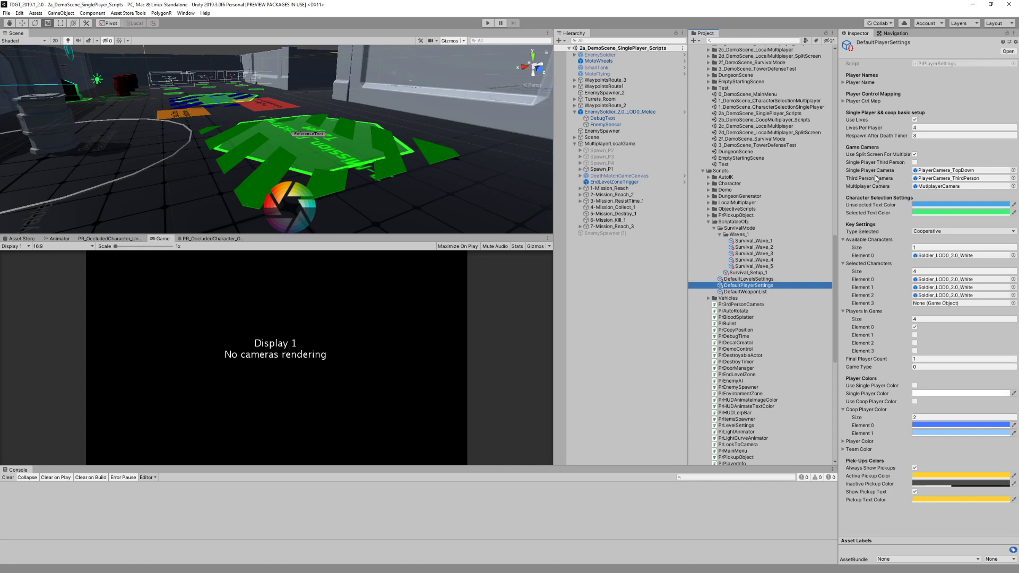
click(943, 171)
click(944, 179)
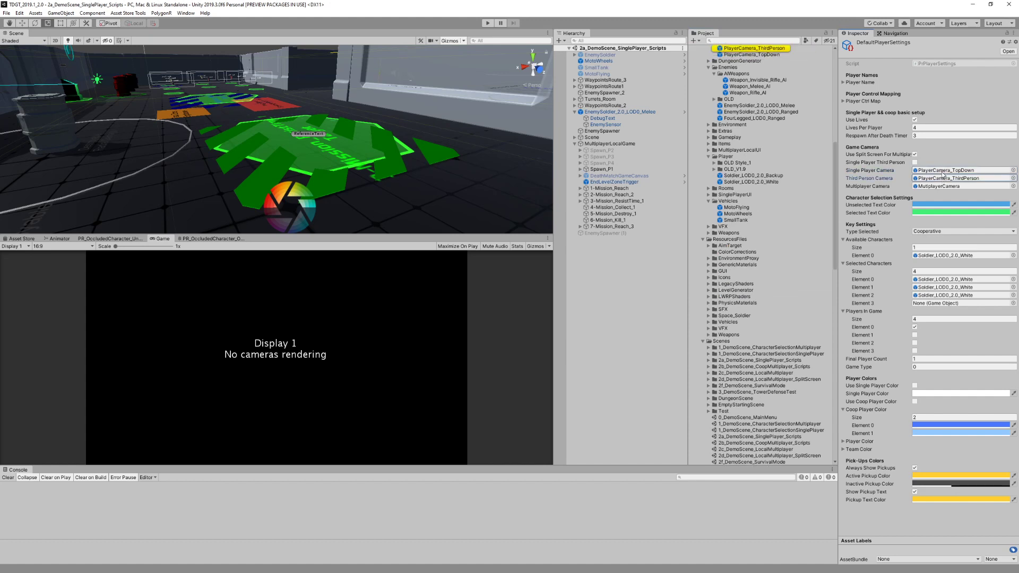
click(944, 172)
click(944, 178)
Inspect the settings of the PlayerCamera_TopDown and PlayerCamera_ThirdPerson prefabs in the Cameras folder
scroll(815, 169, up, 2)
scroll(814, 169, up, 2)
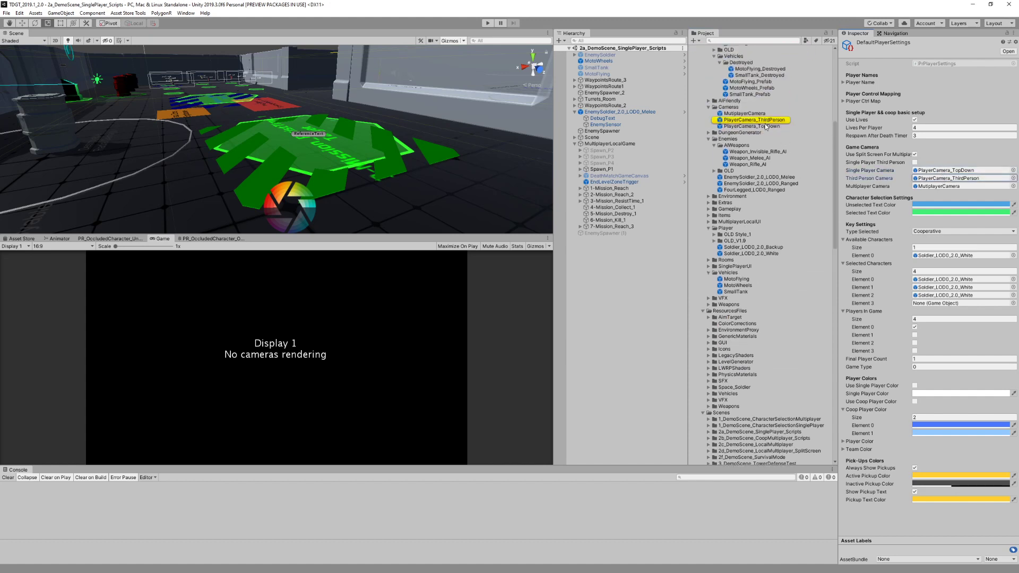
click(770, 128)
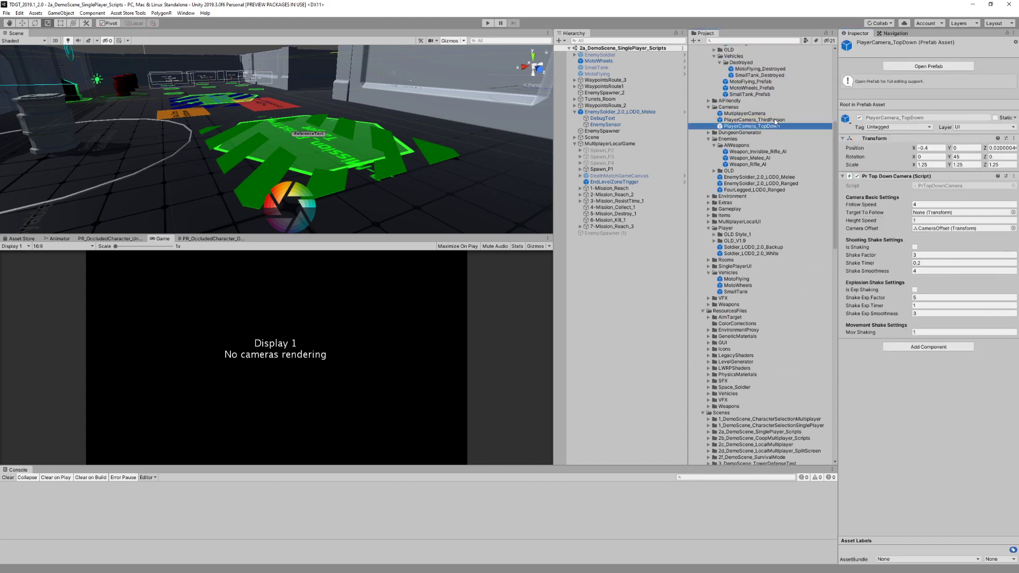
click(774, 120)
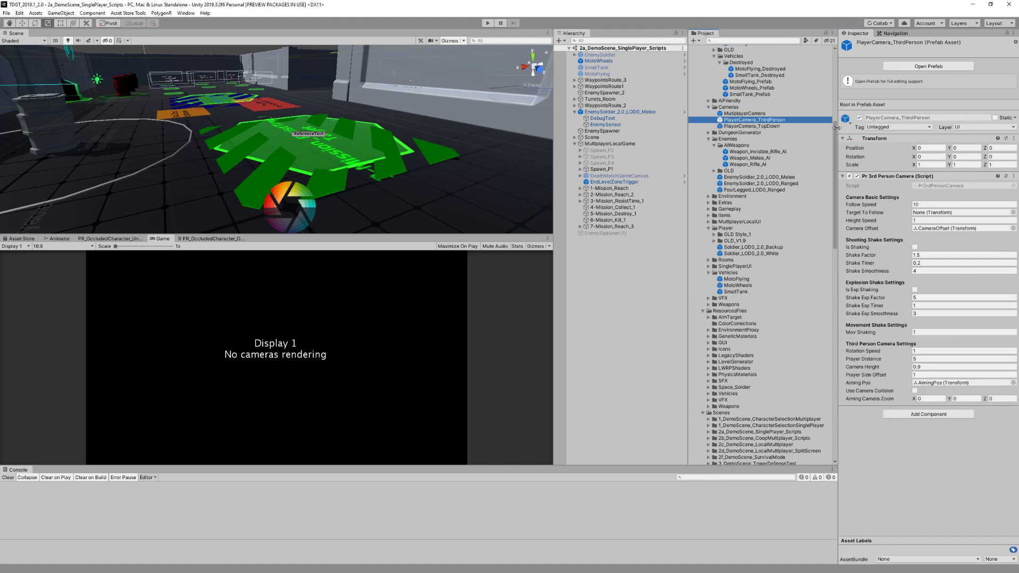
Enable Single Player Third Person in the DefaultPlayerSettings asset
scroll(743, 318, down, 15)
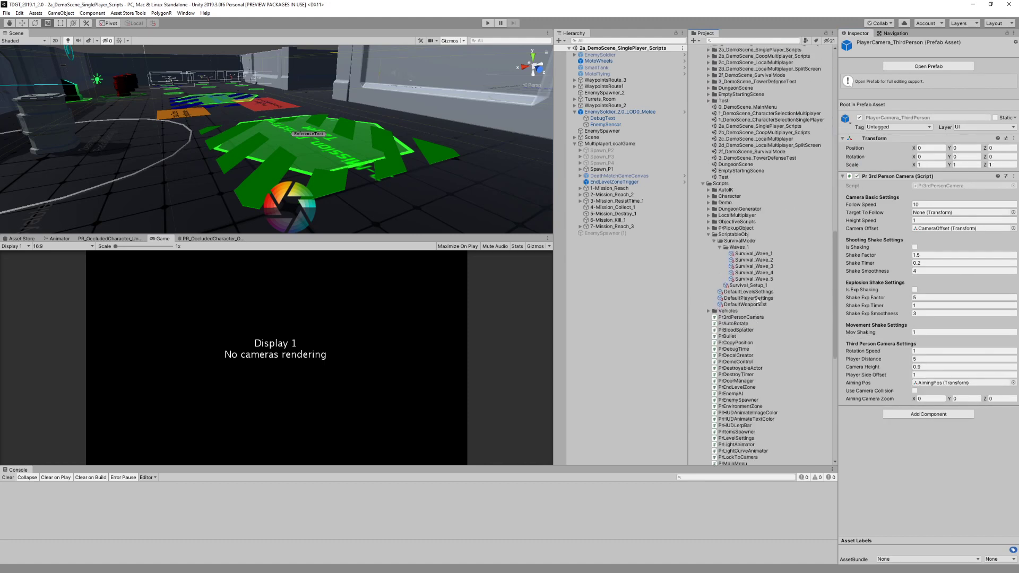
click(753, 299)
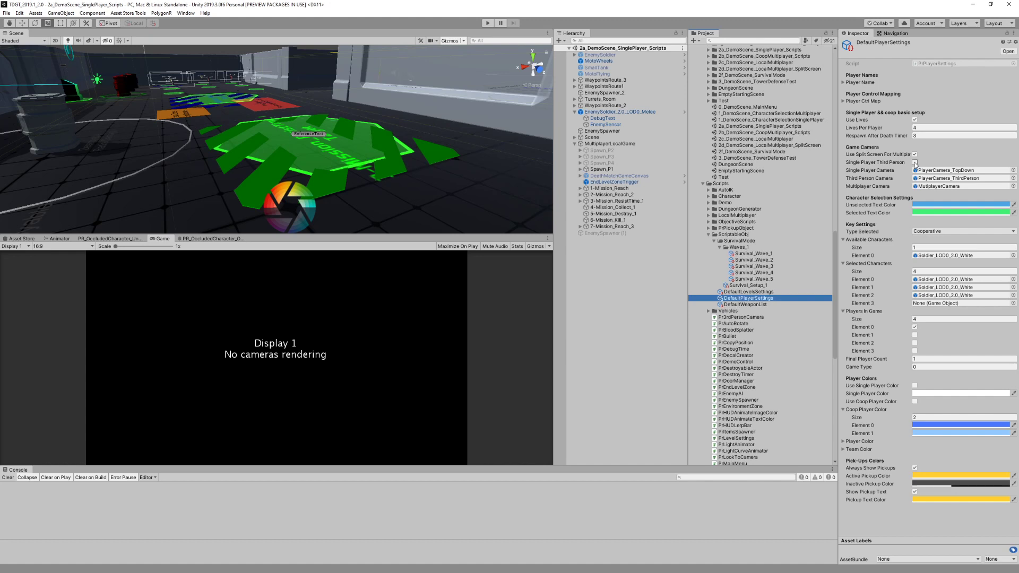
click(915, 163)
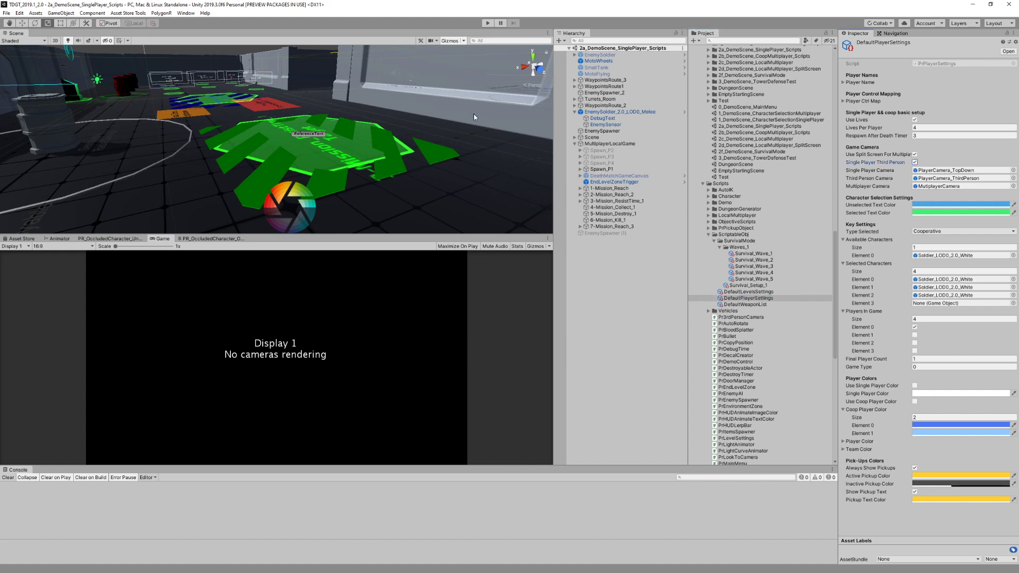
Run the scene and test the third-person camera by moving the soldier, looking around and shooting
click(487, 23)
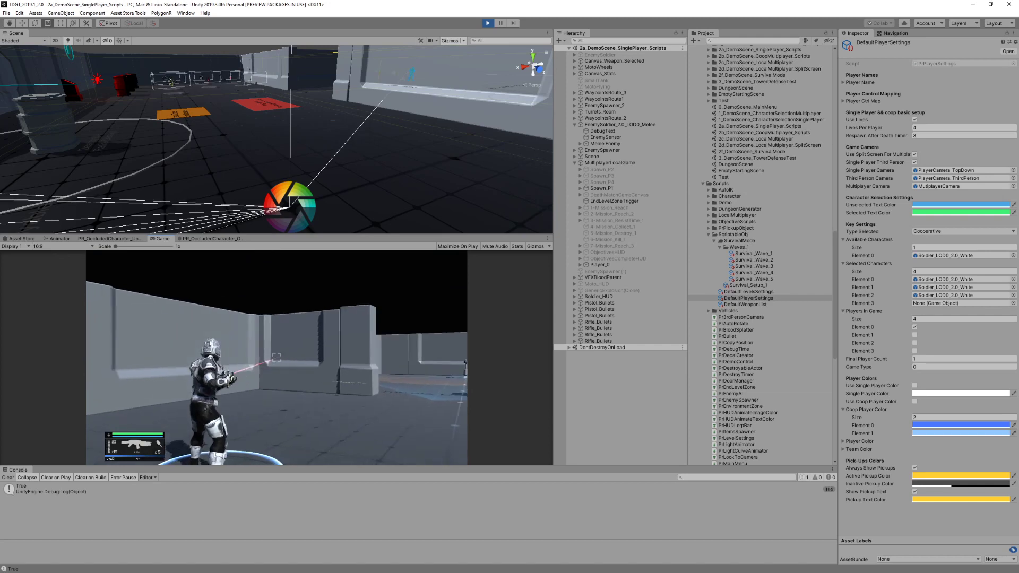
key(w)
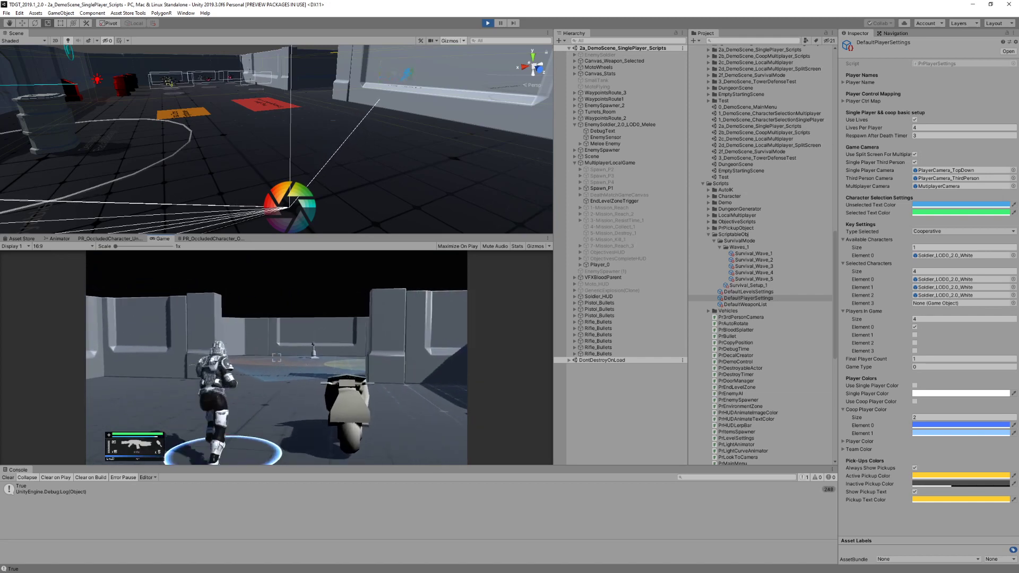
key(s)
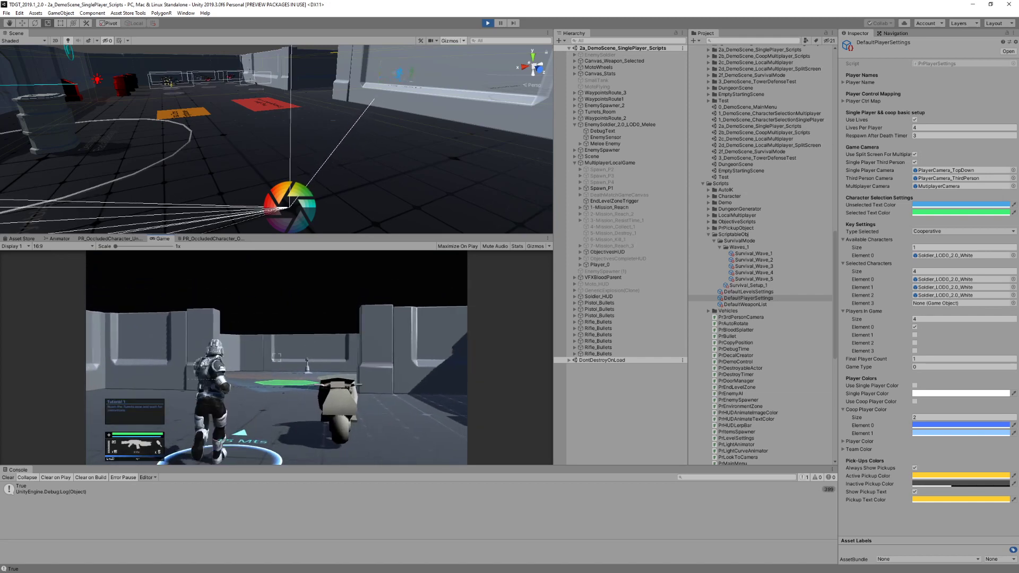
click(277, 358)
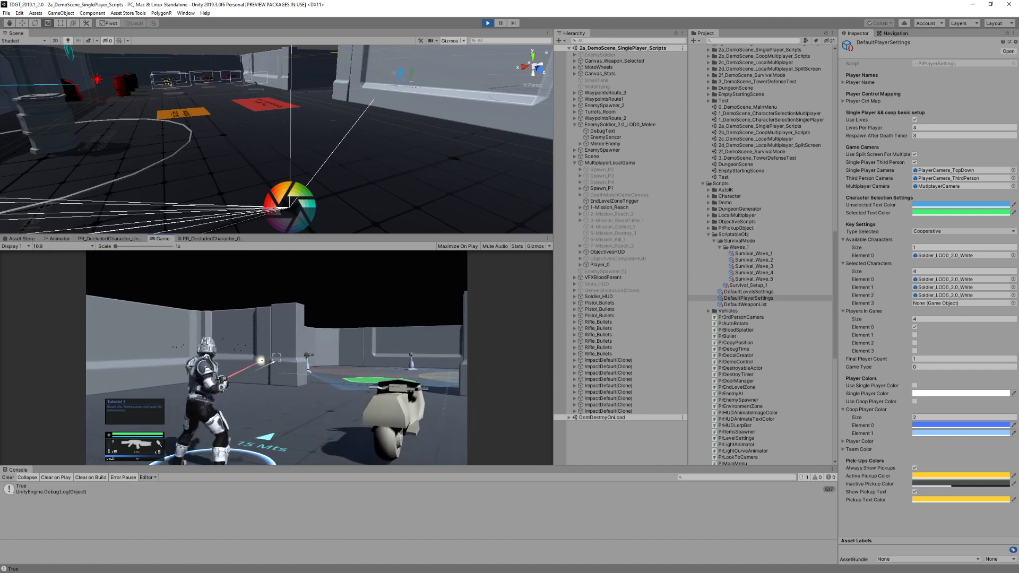
key(w)
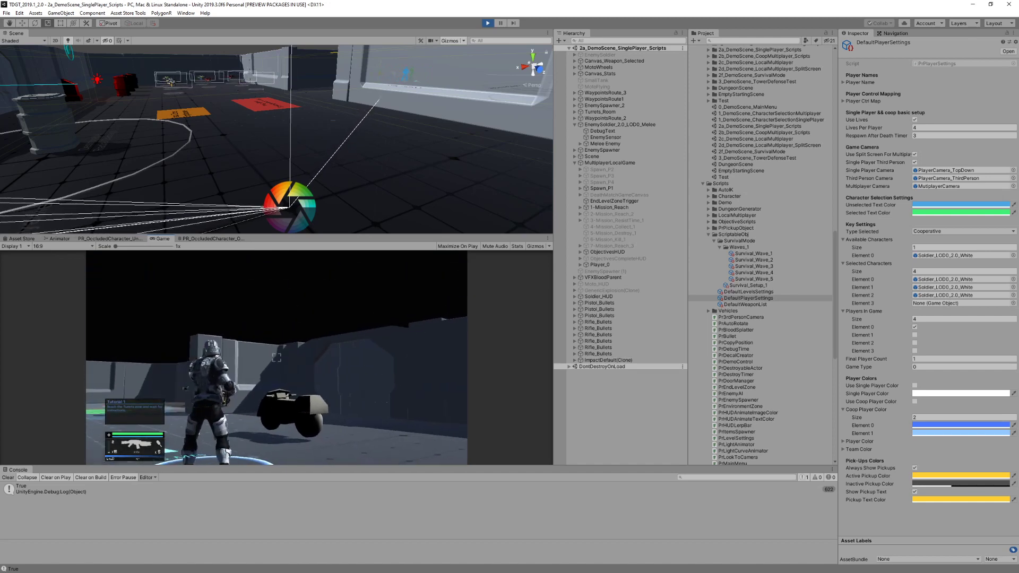
key(alt+Tab)
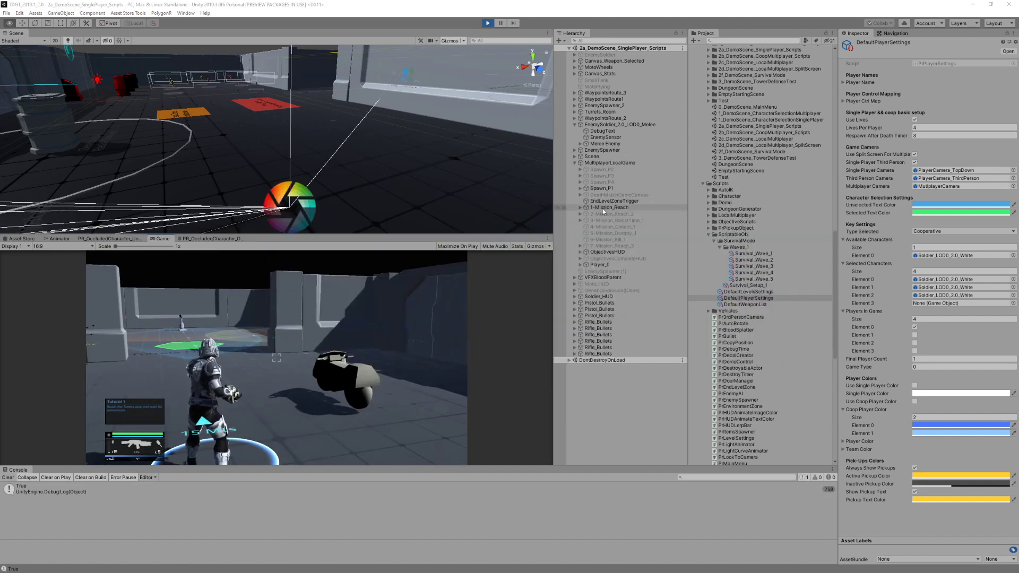
Expand Player_0 in the running scene's hierarchy and inspect its PlayerExtras and Soldier objects
click(581, 265)
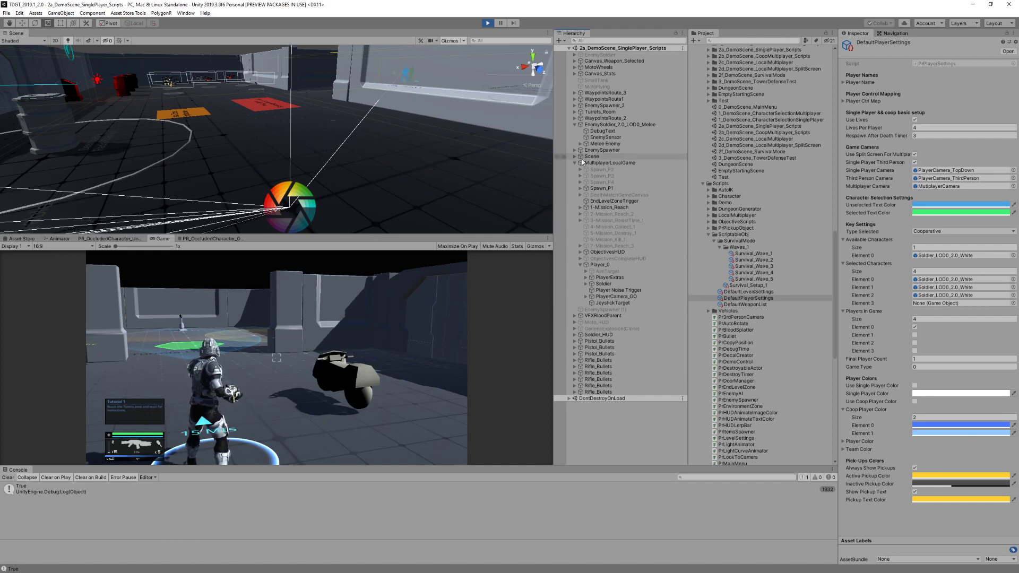
click(576, 126)
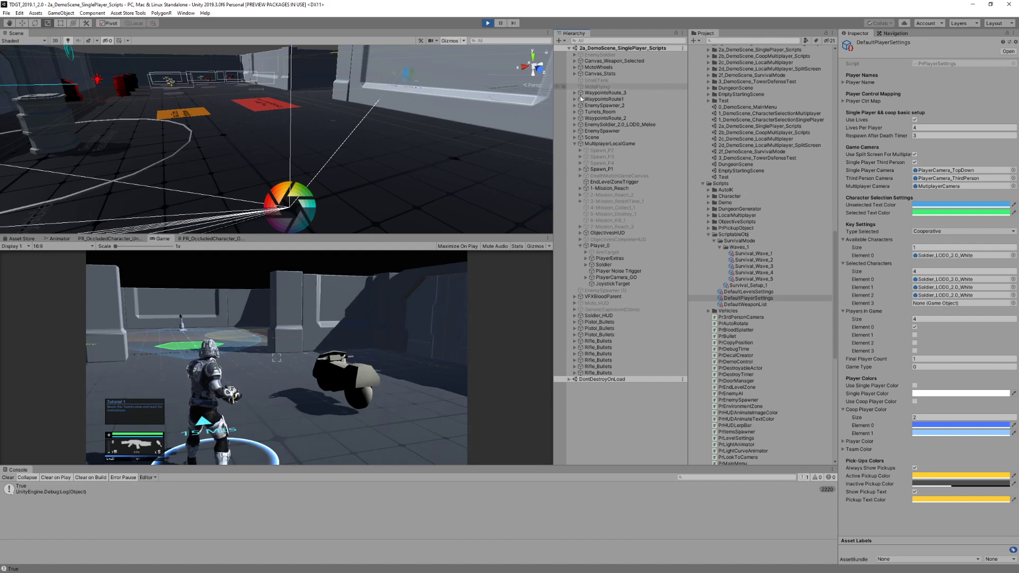
click(575, 137)
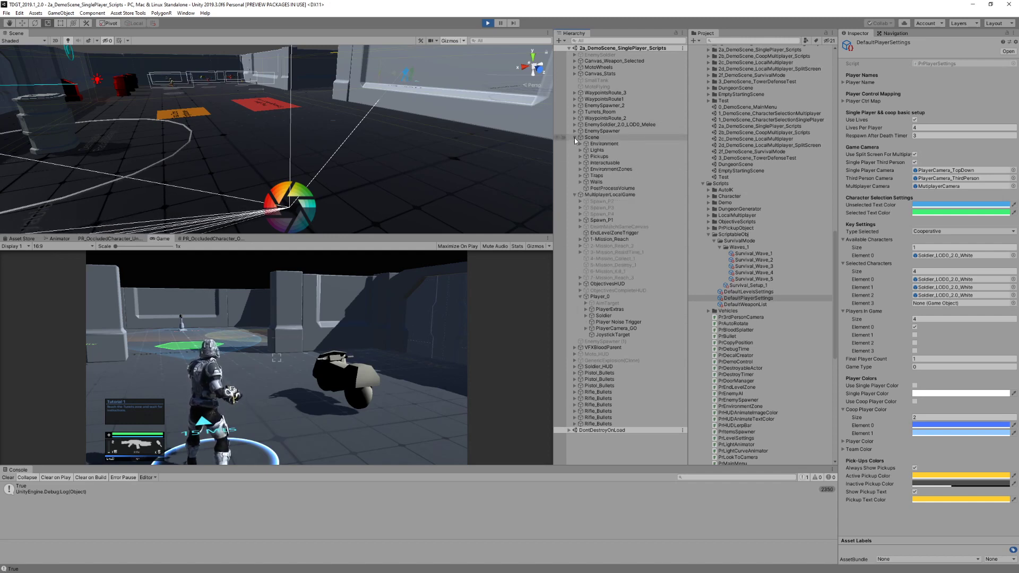
click(574, 138)
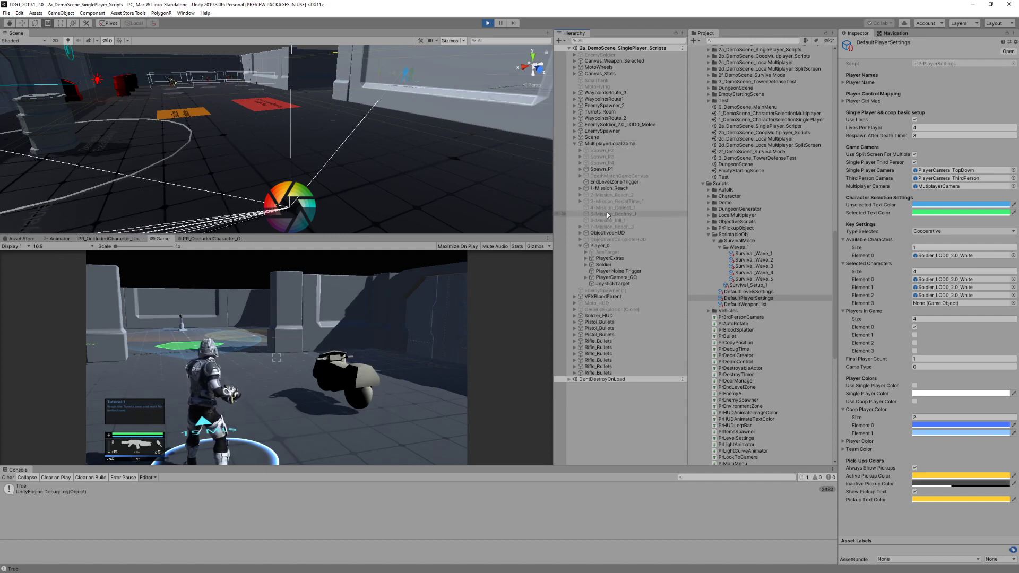
click(588, 259)
click(586, 259)
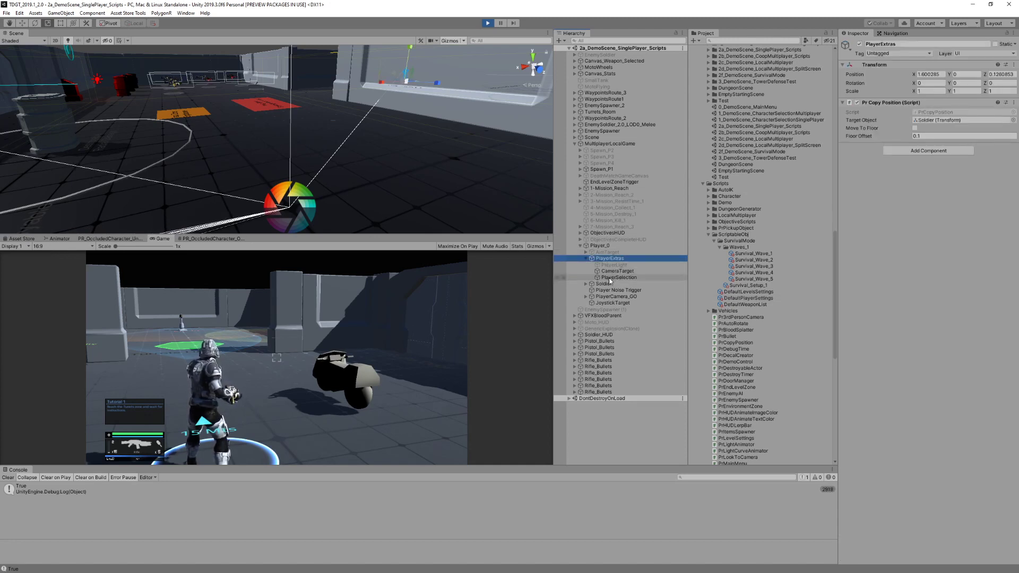
click(586, 284)
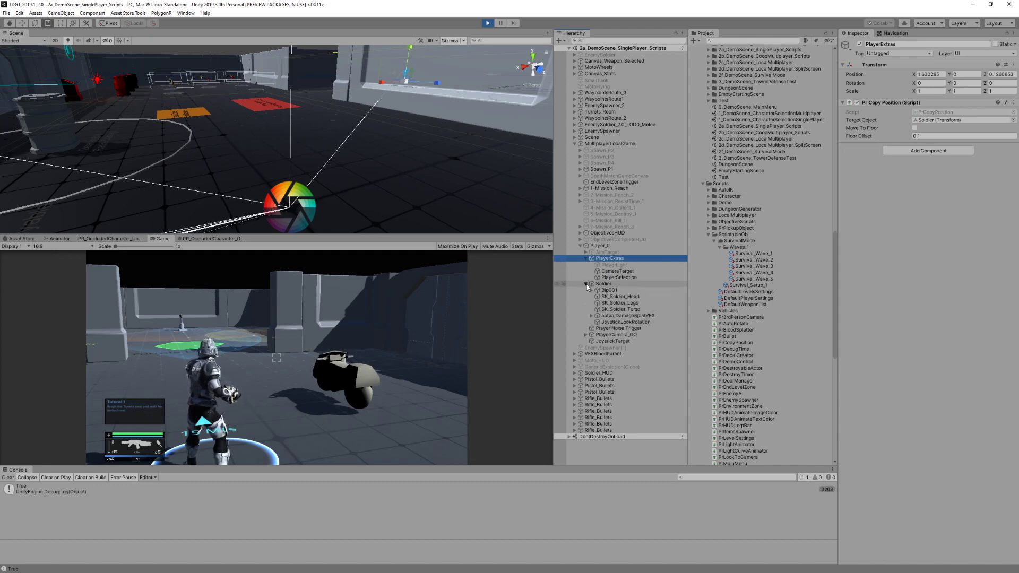
click(587, 285)
Expand PlayerCamera_GO and its CameraOffset under Player_0, and show PlayerCamera_GO's third-person camera settings
click(586, 296)
click(590, 297)
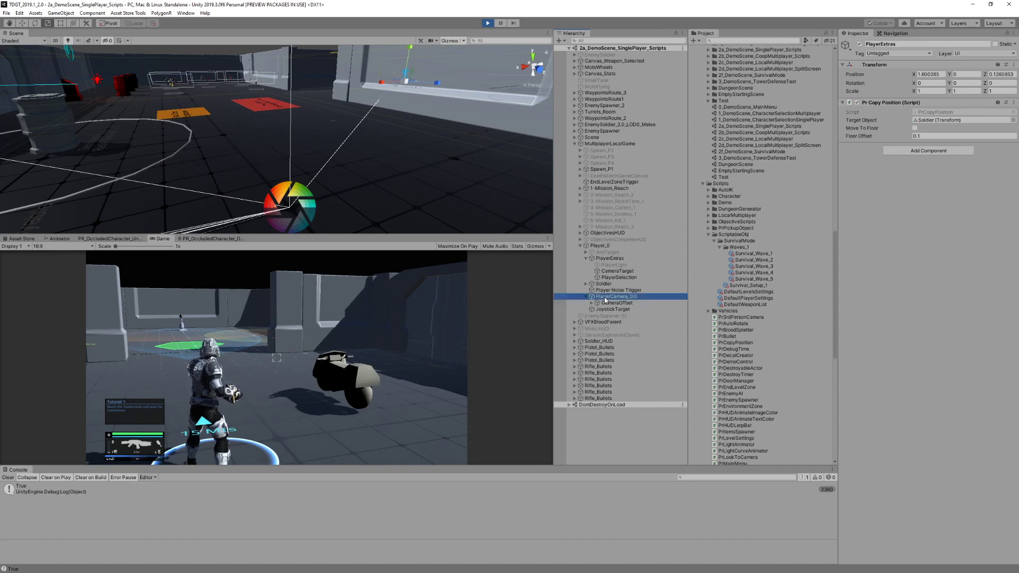
click(592, 307)
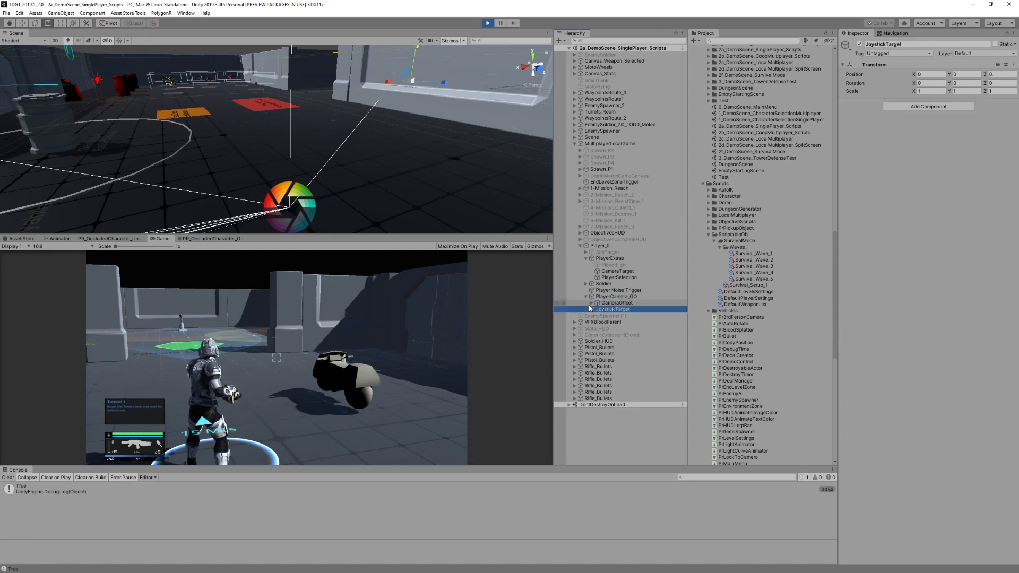
click(592, 303)
click(605, 308)
click(605, 302)
key(Up)
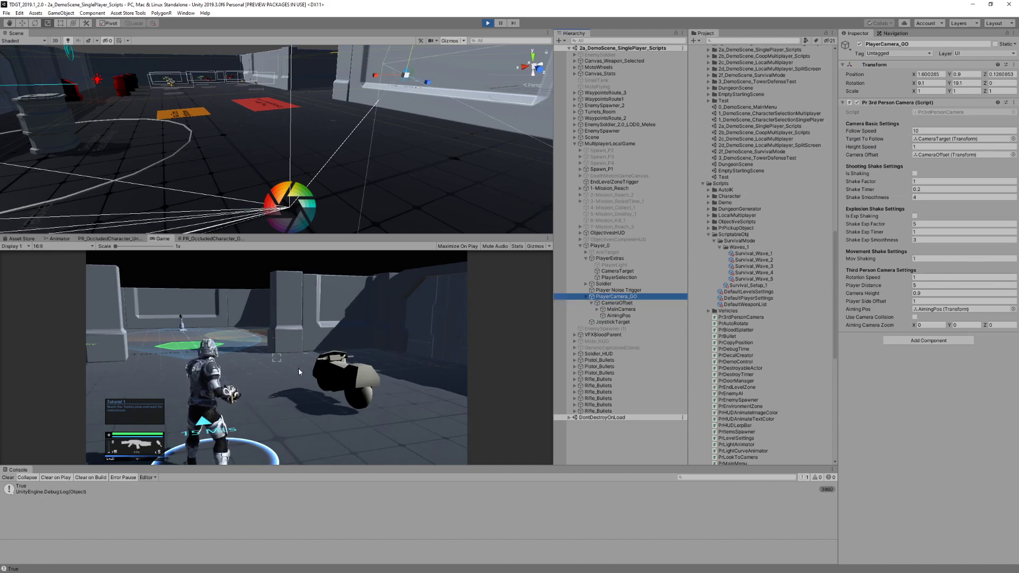
Test moving and aiming the soldier in the running game to check how the third-person camera follows
click(299, 369)
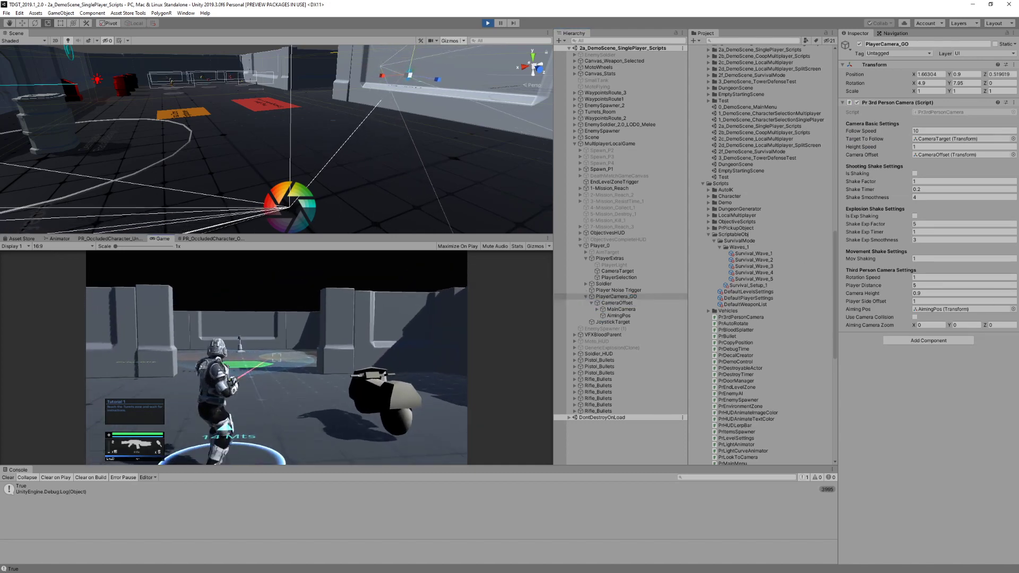
key(s)
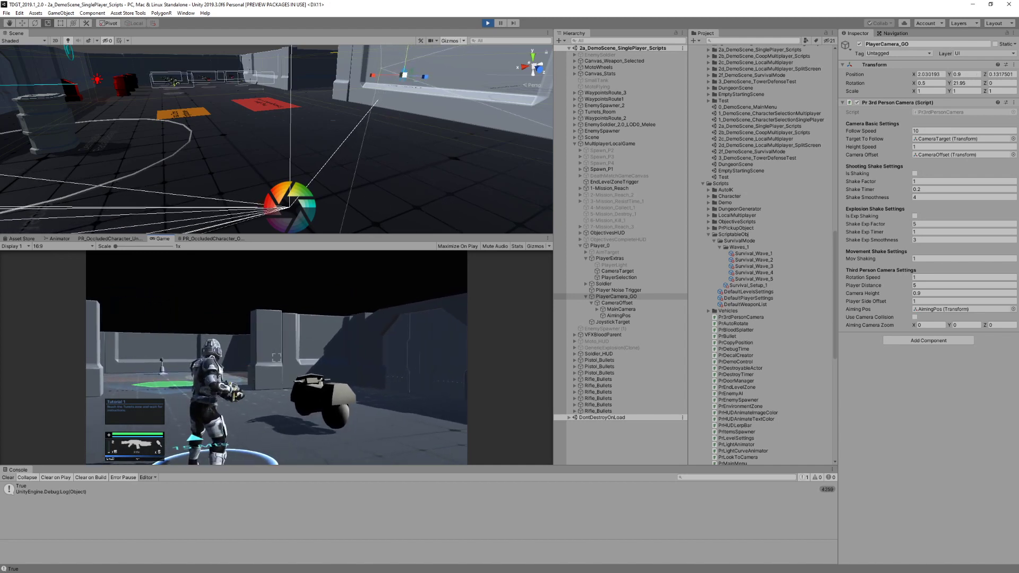
key(w)
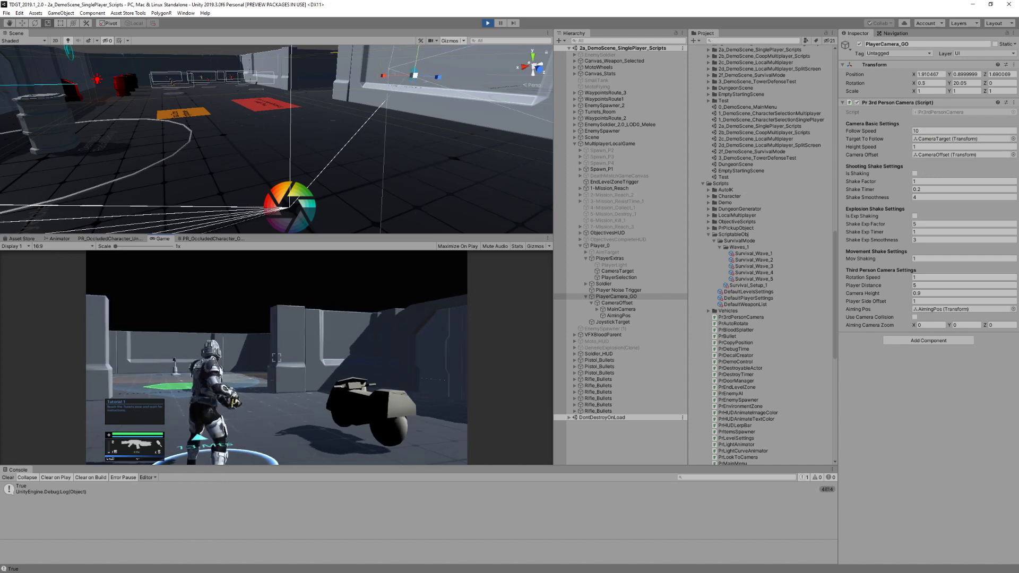
key(alt+Tab)
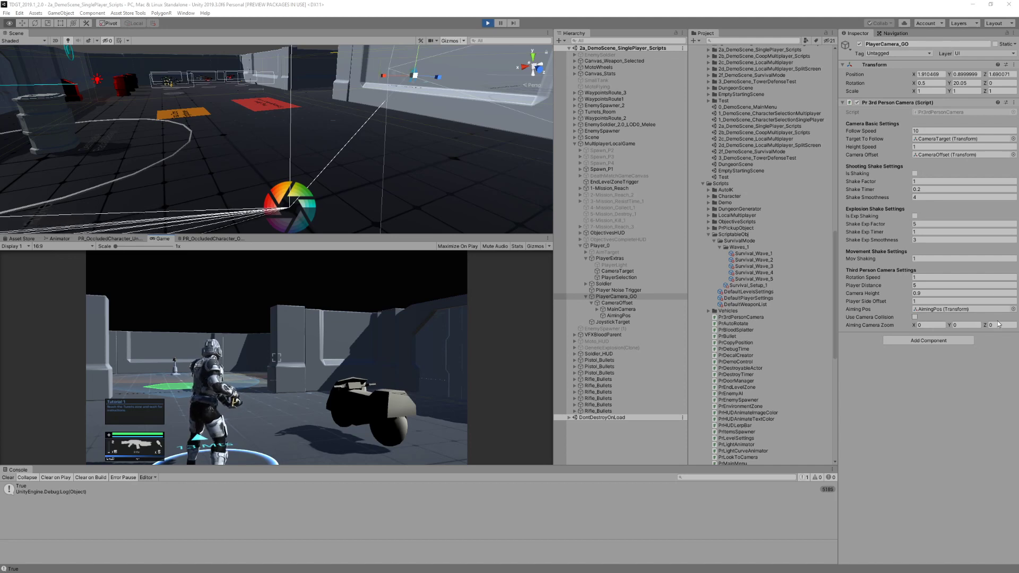
Try an Aiming Camera Zoom Z value of 10 on PlayerCamera_GO and return to the running game
click(998, 325)
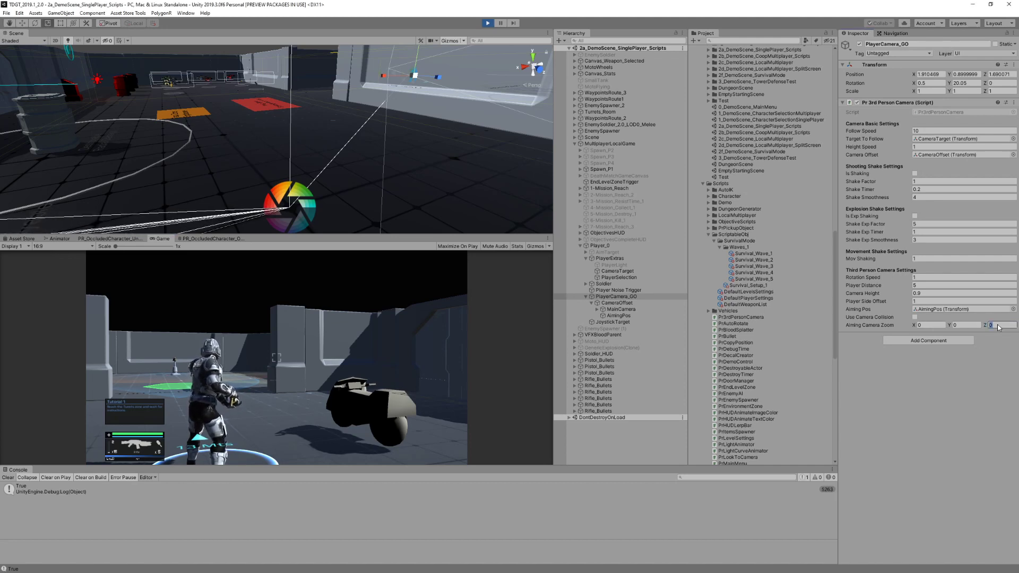
text(10)
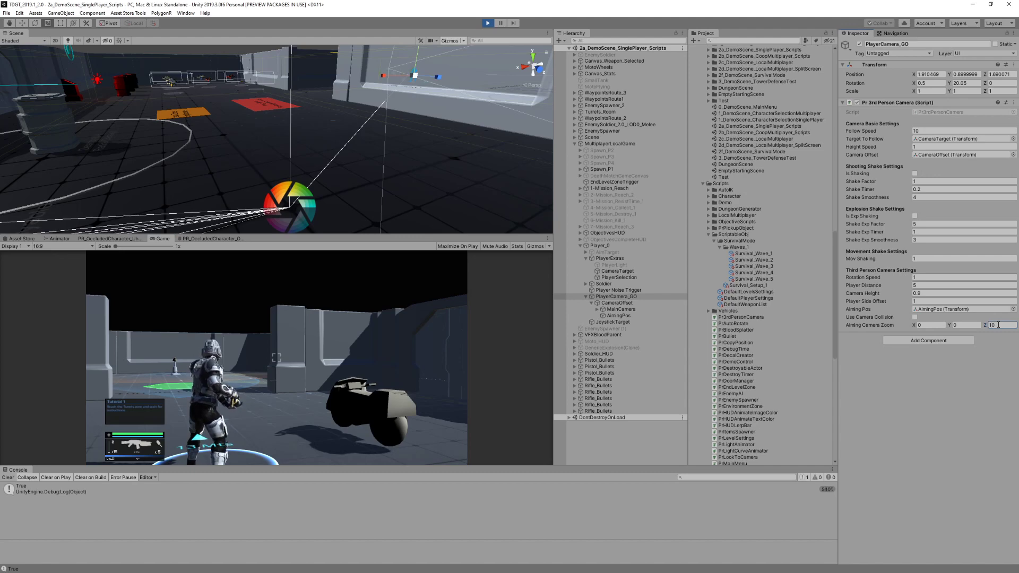
click(324, 336)
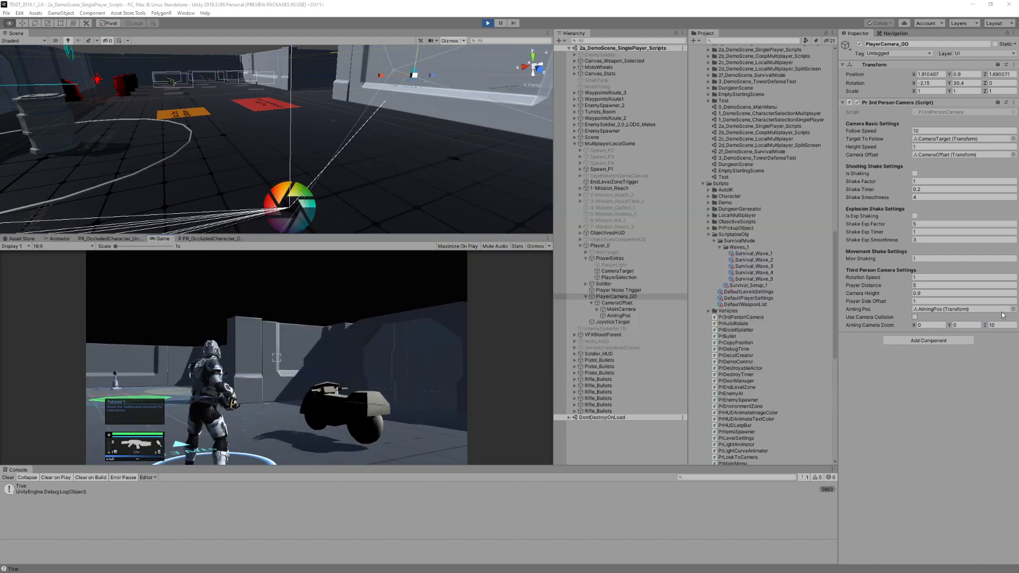
Set PlayerCamera_GO's Aiming Camera Zoom Z to 3 and test the aiming zoom in the running game
click(1008, 323)
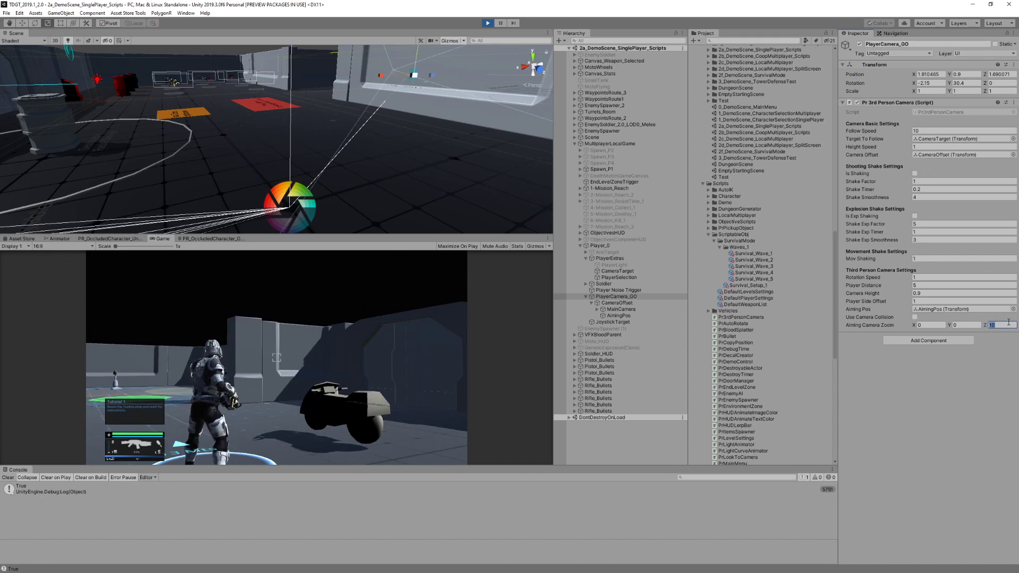
right_click(276, 358)
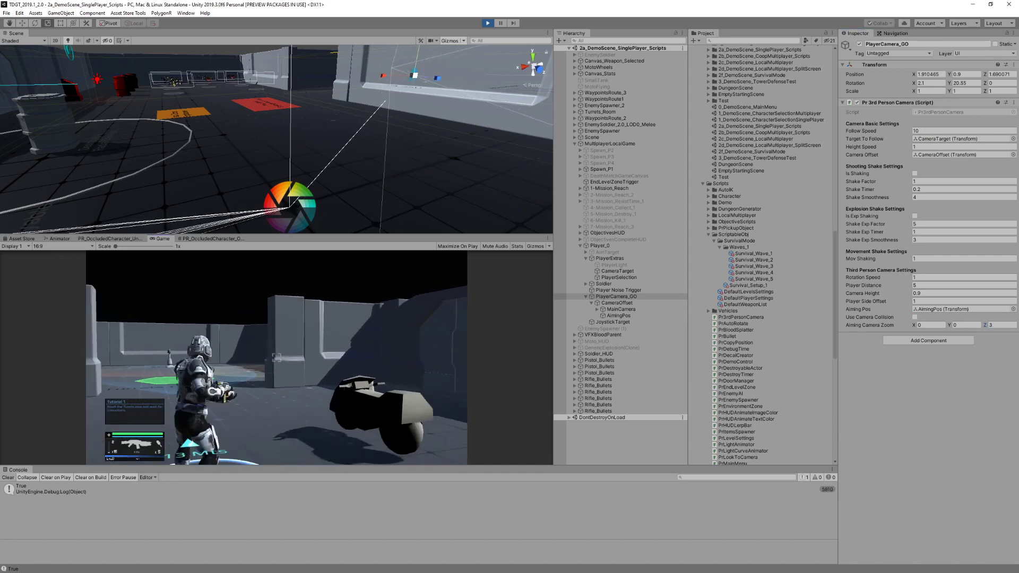
right_click(276, 358)
right_click(277, 358)
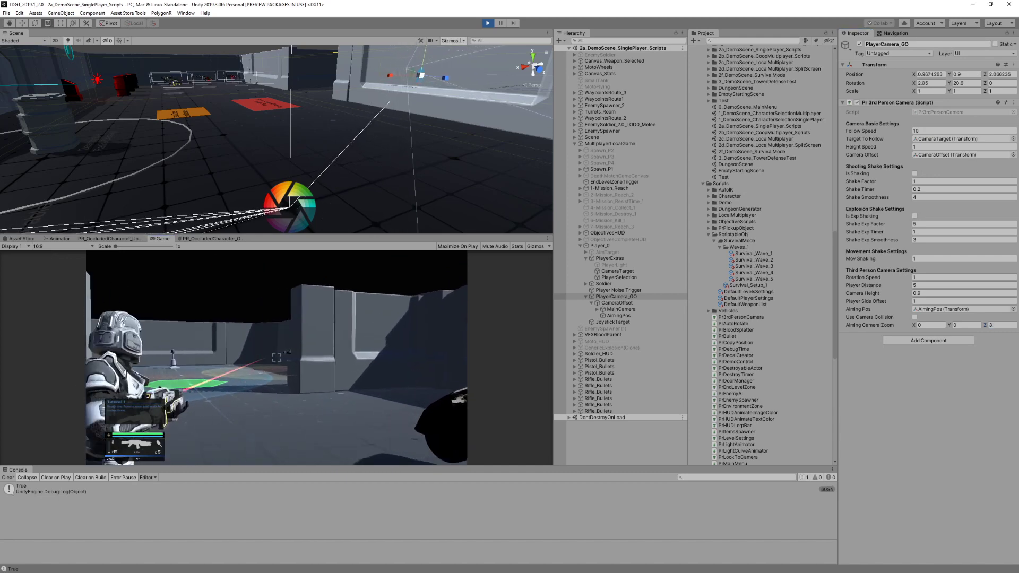
key(alt+Tab)
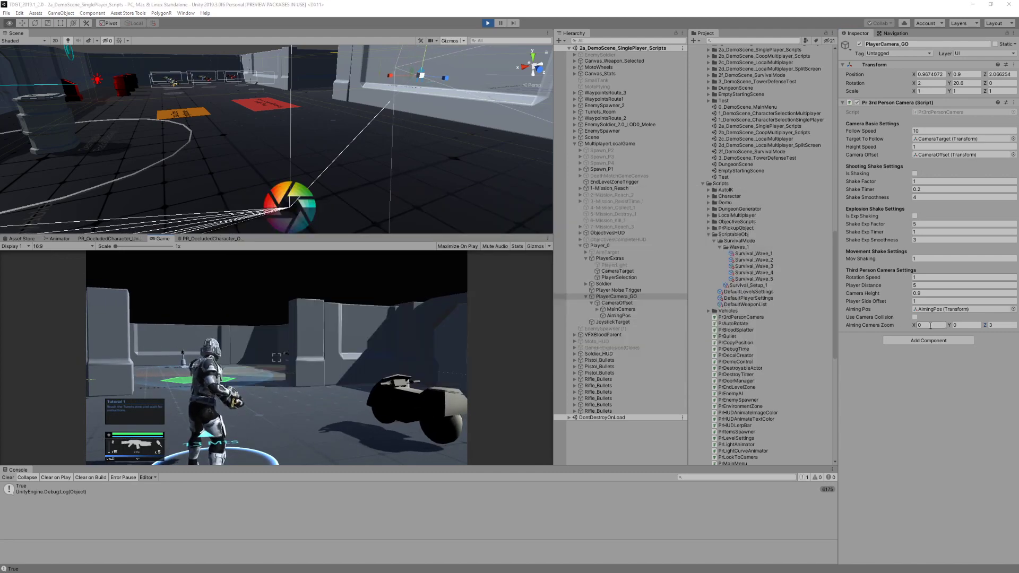
Try an Aiming Camera Zoom X value of 1 on PlayerCamera_GO and test aiming in the running game
click(931, 326)
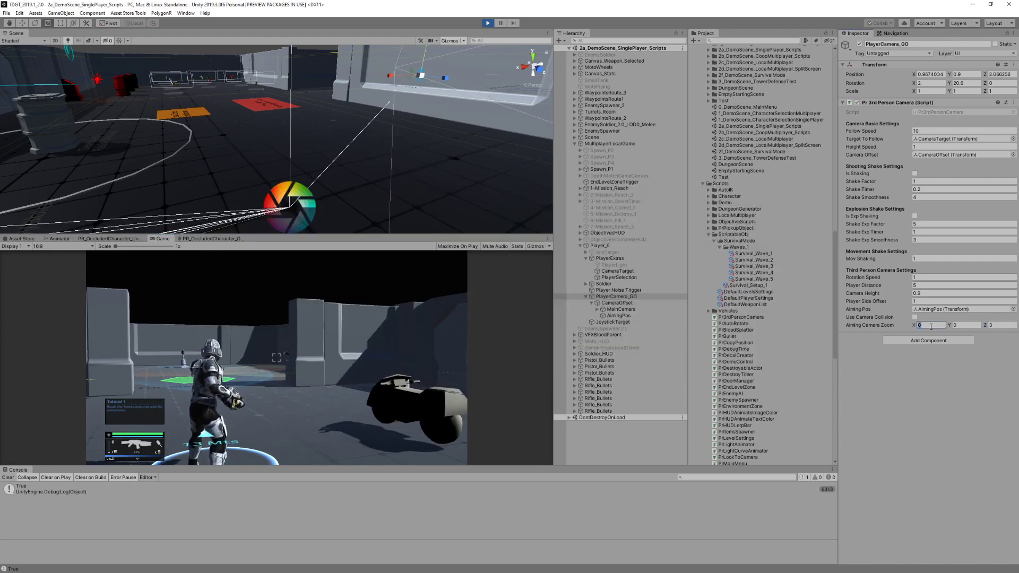
text(1)
right_click(340, 372)
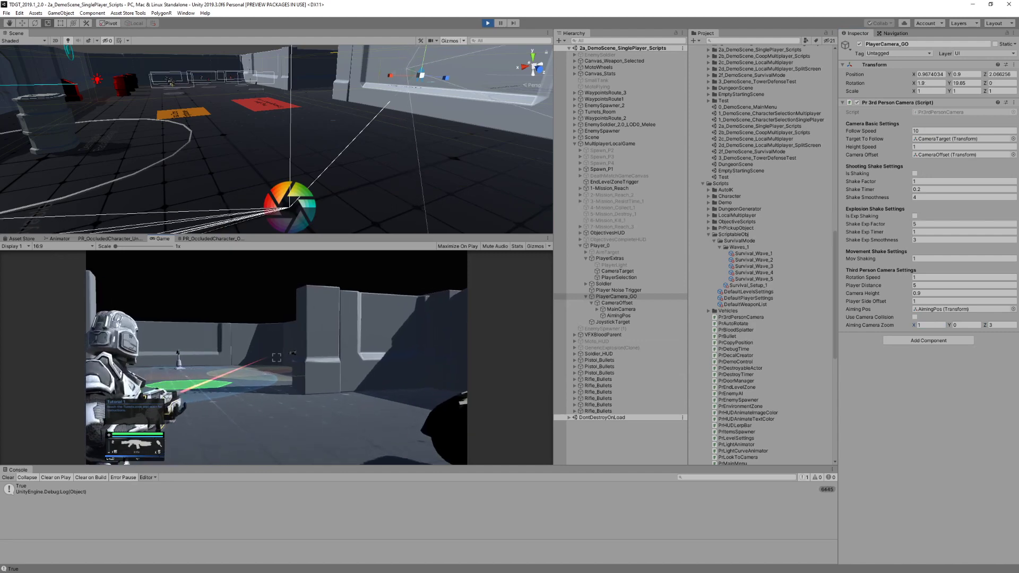
Set PlayerCamera_GO's Aiming Camera Zoom X to 2 and test aiming and moving the soldier in the running game
key(alt+Tab)
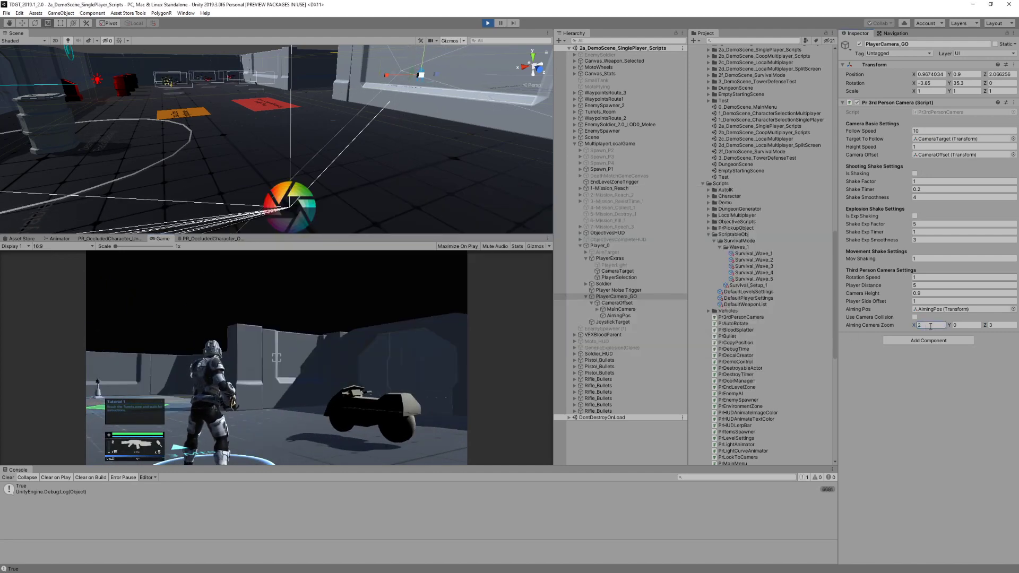
right_click(270, 365)
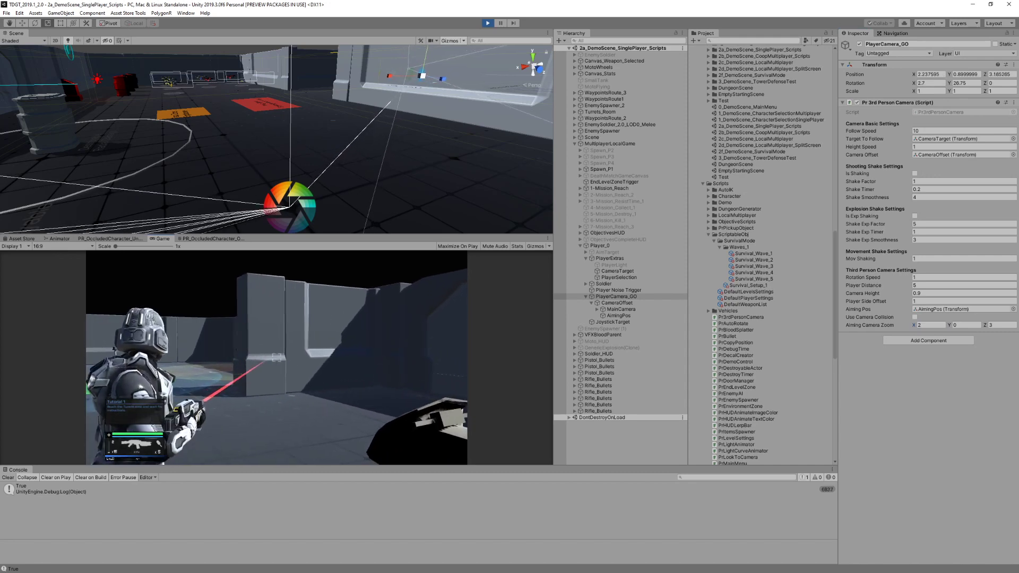
key(s)
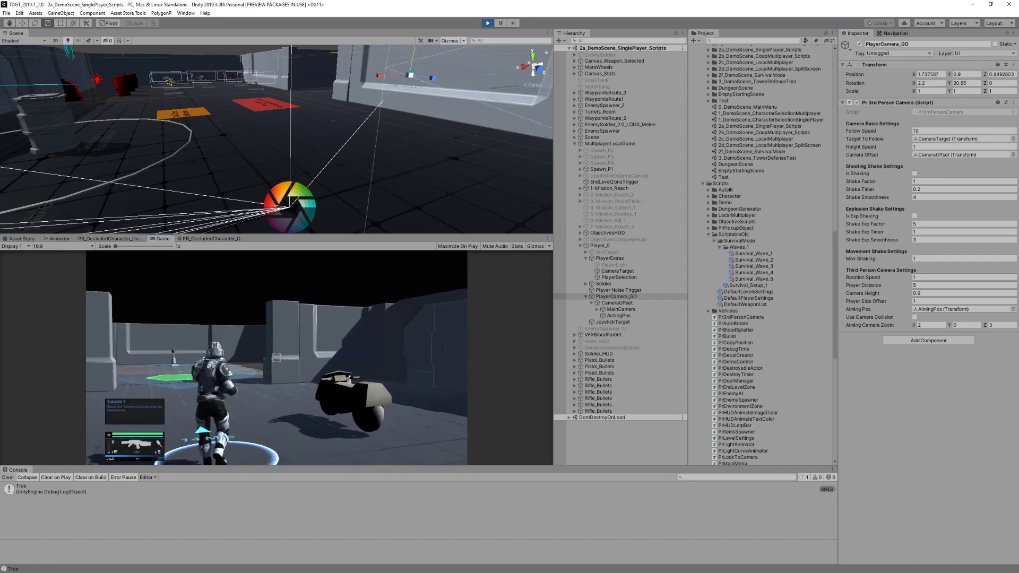
right_click(276, 358)
key(alt+Tab)
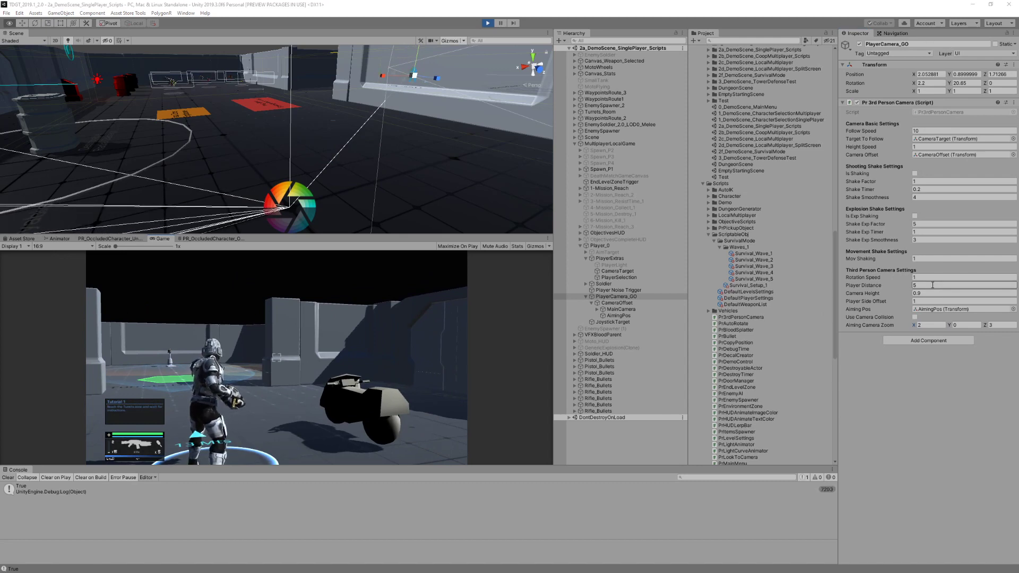
Try Player Side Offset values of 0 and -0.61 on PlayerCamera_GO, and restore the offset to 1
click(933, 285)
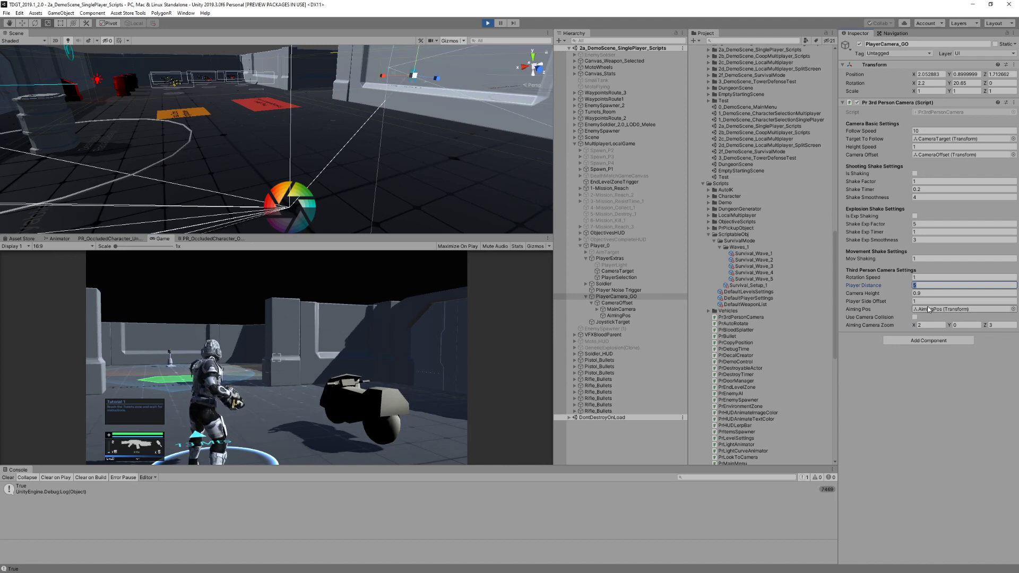
click(918, 302)
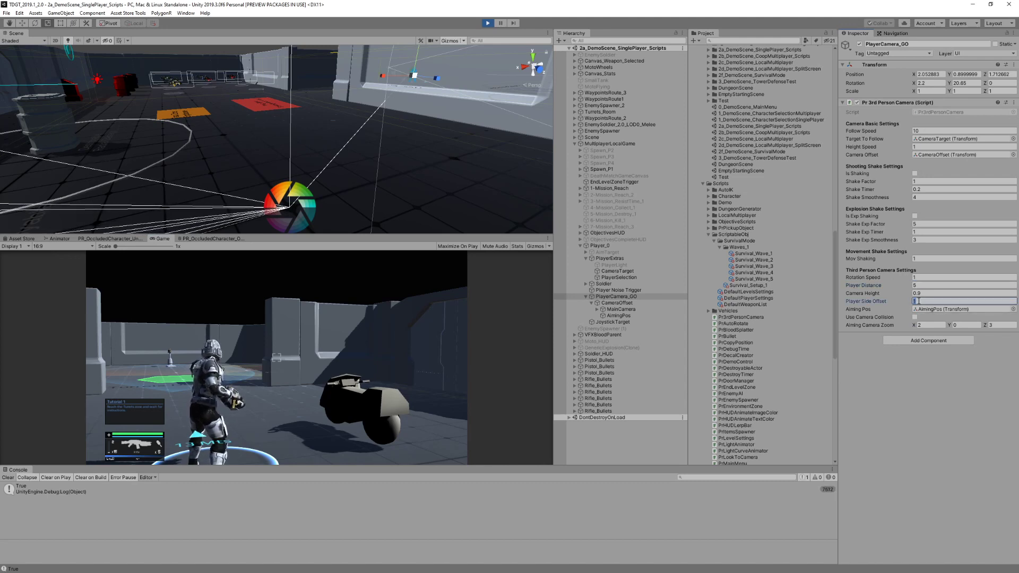
text(0)
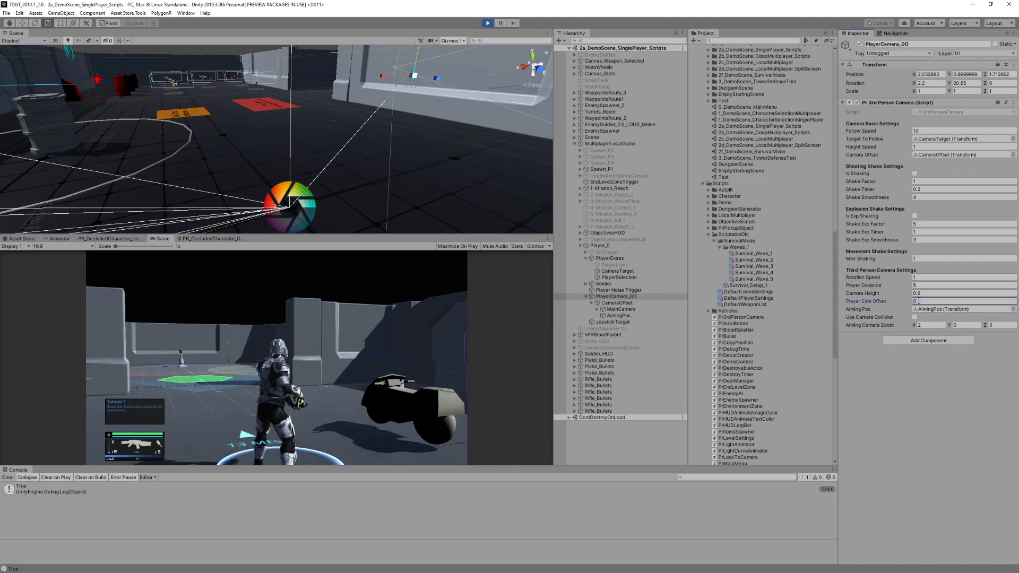
mouse_move(867, 301)
mouse_down()
mouse_move(888, 305)
mouse_move(862, 306)
mouse_up()
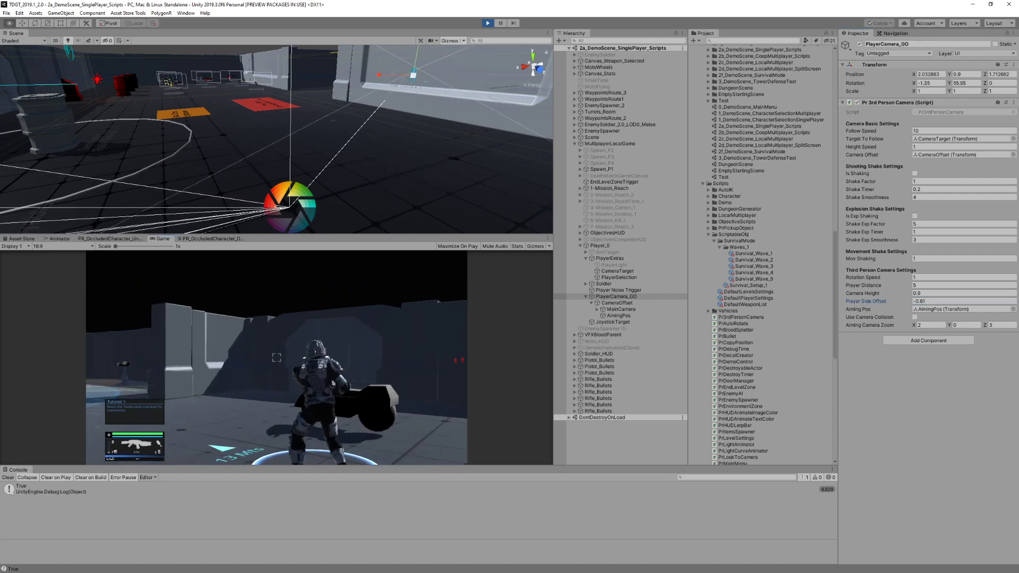
click(932, 301)
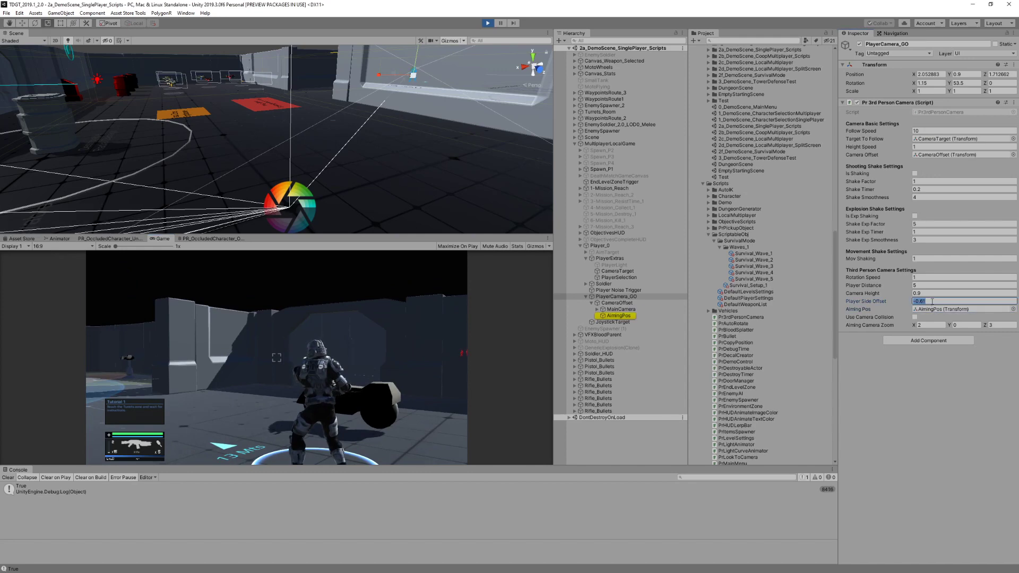
Test the camera while aiming and while riding the motorcycle into the next room, and dismount there
right_drag(461, 349, 461, 349)
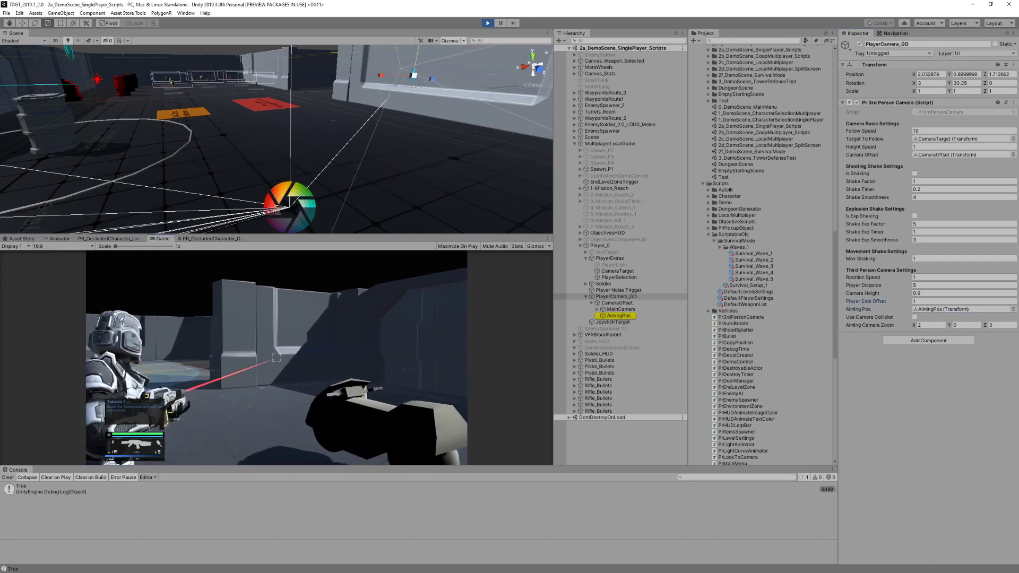
key(e)
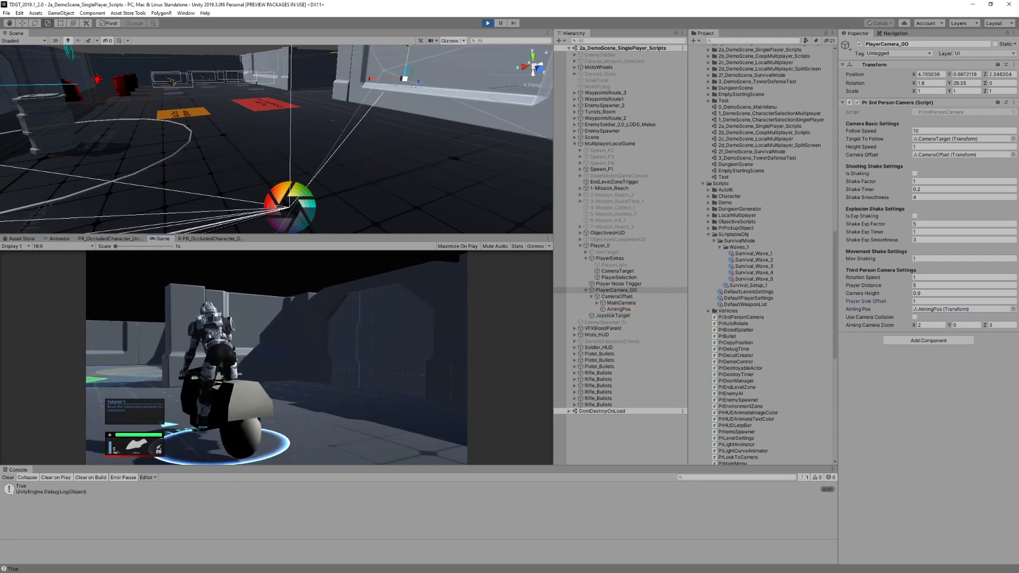
key(w)
key(d)
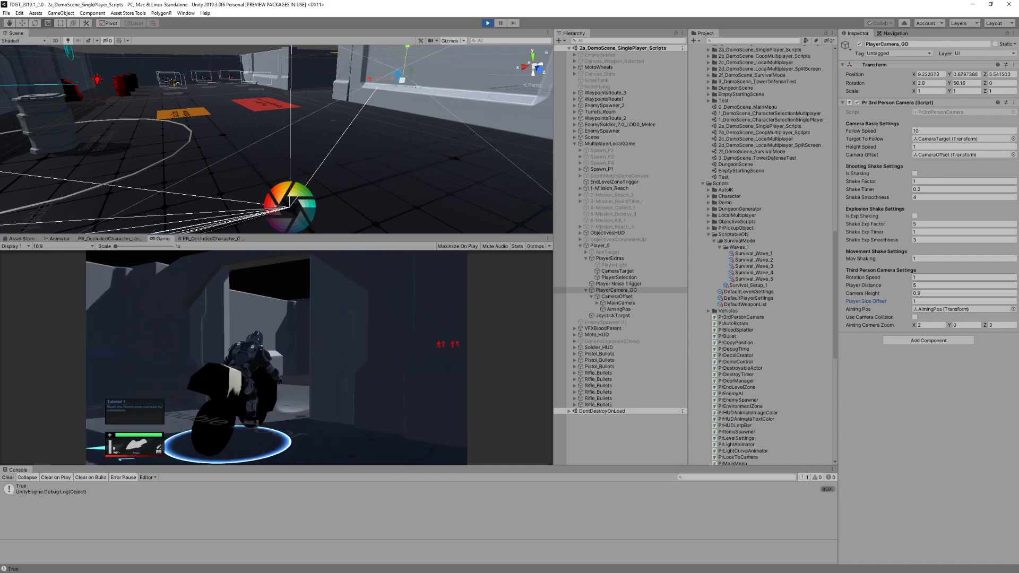
key(w)
key(d)
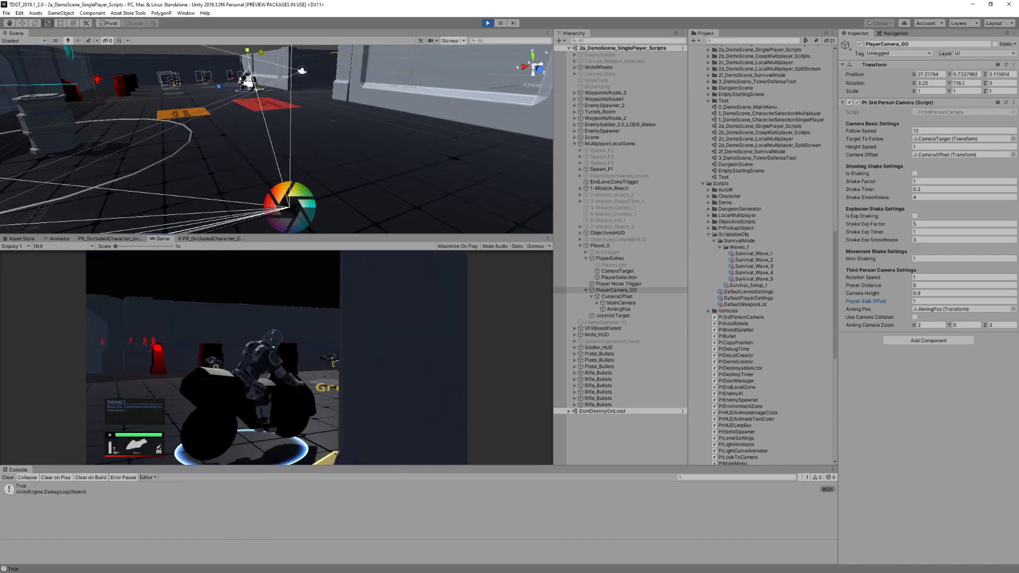
key(e)
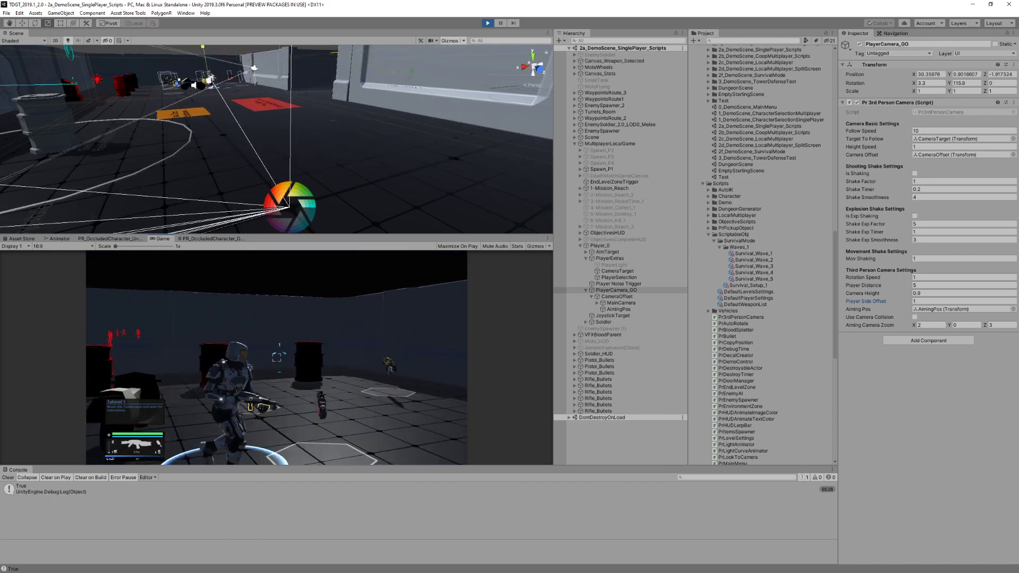
Test shooting and moving the soldier among the barrels to check the third-person camera in combat
click(277, 357)
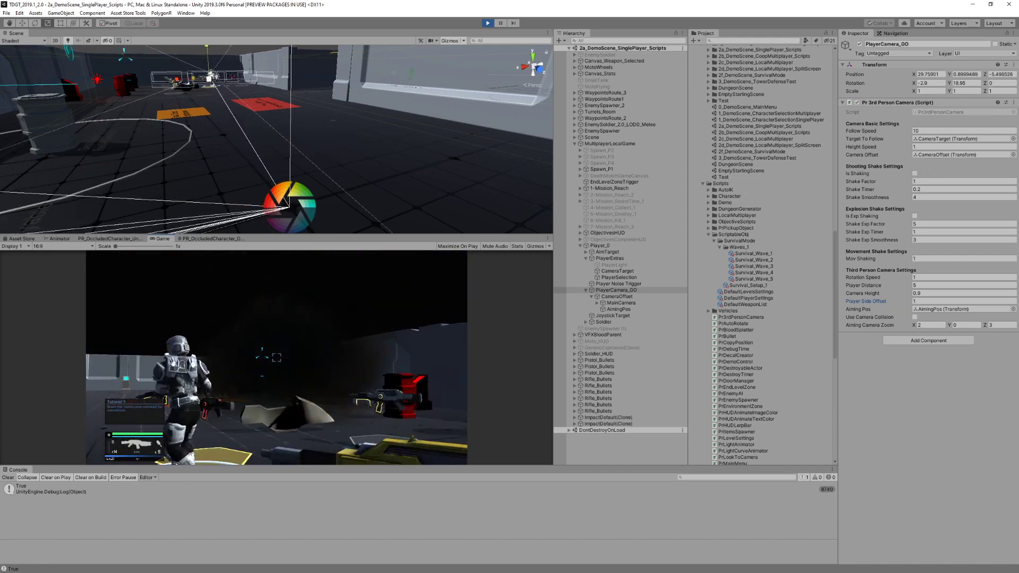
click(276, 358)
key(w)
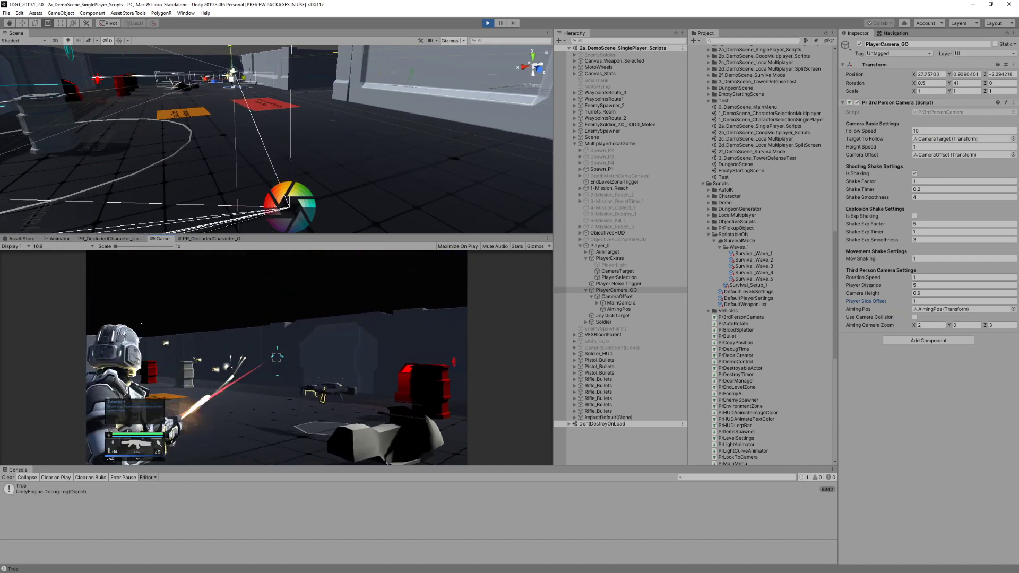
click(277, 358)
click(277, 358)
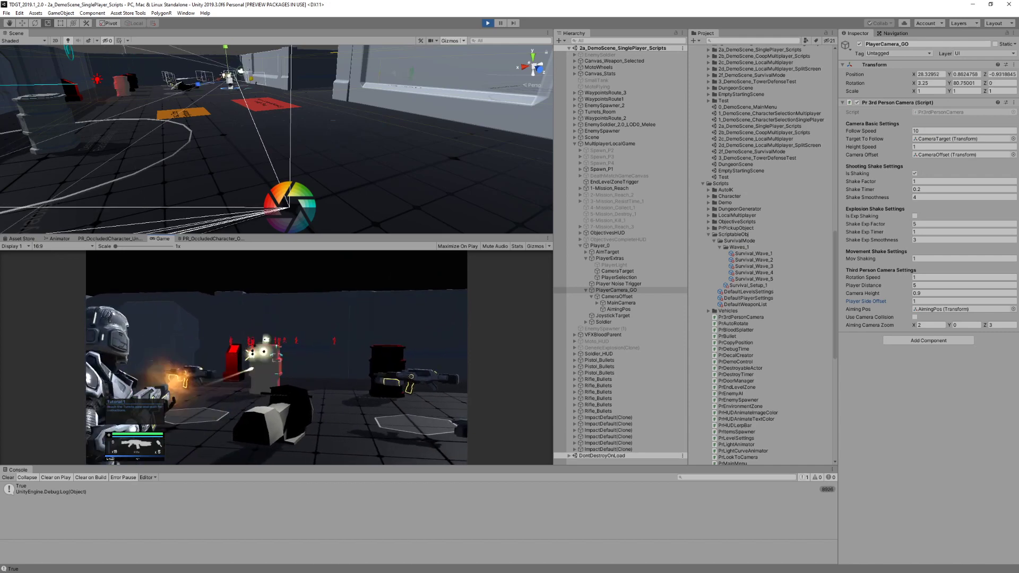
key(w)
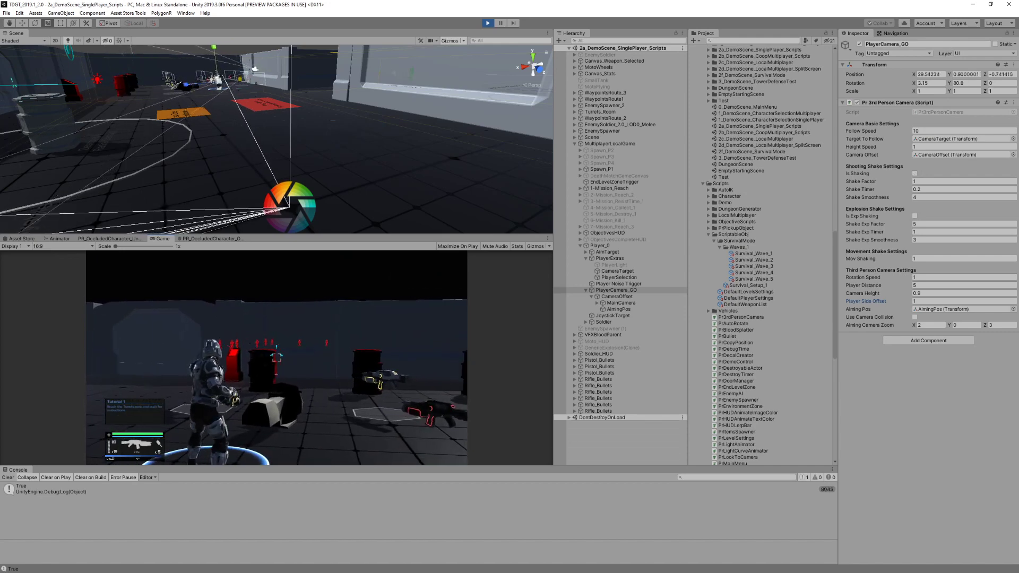